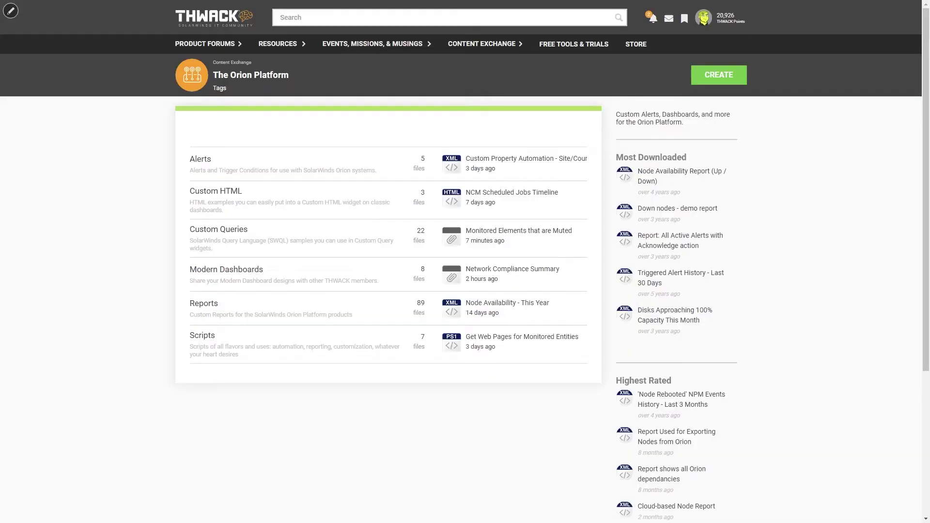
Open the NCM Scheduled Jobs Timeline file from THWACK's Custom HTML shares and download it
left_click(225, 196)
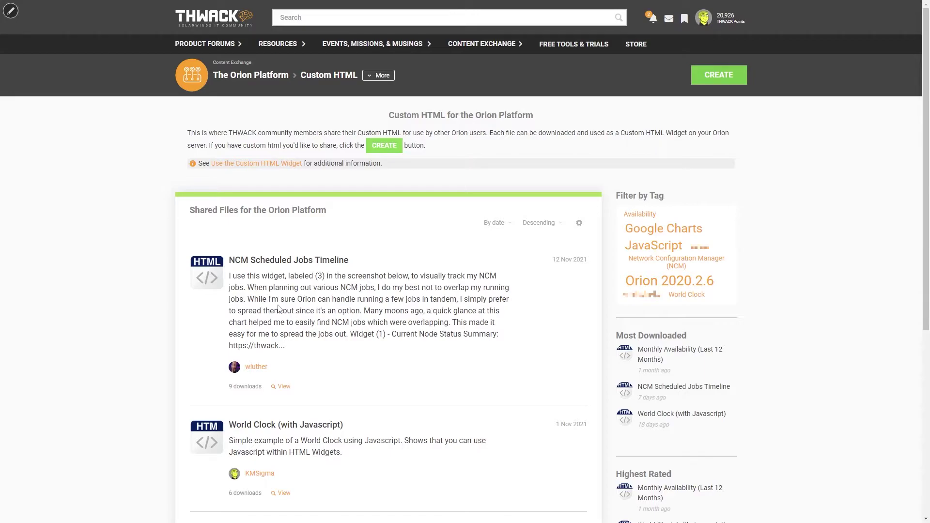
left_click(290, 264)
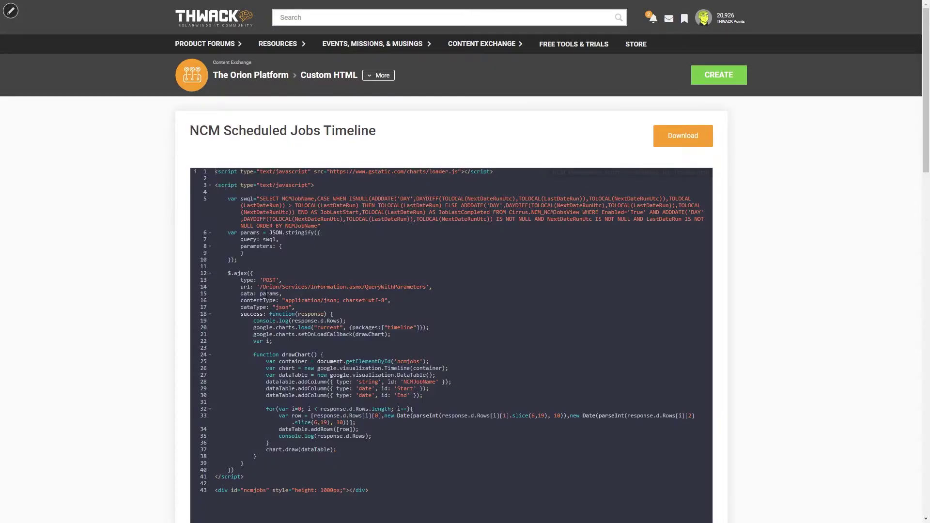
left_click(684, 139)
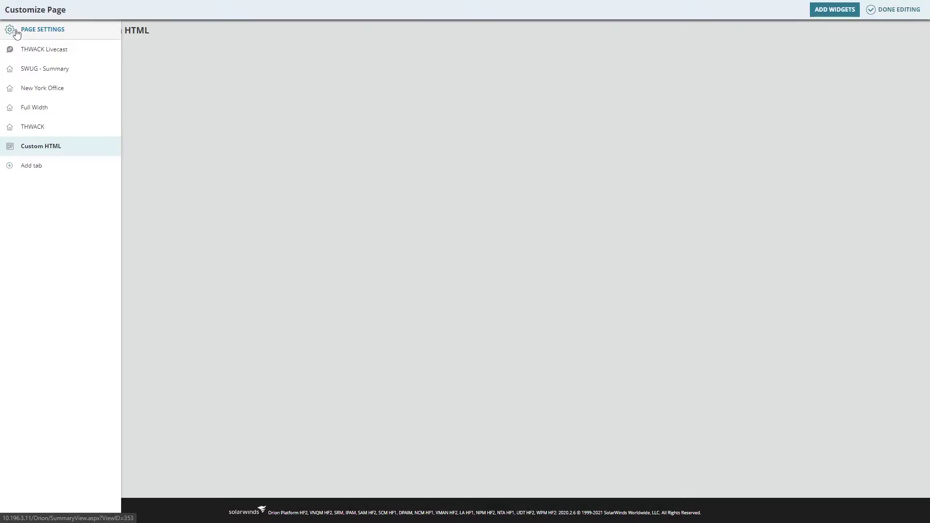
Search the widget list for HTML and place the Custom HTML widget in the left column
left_click(835, 10)
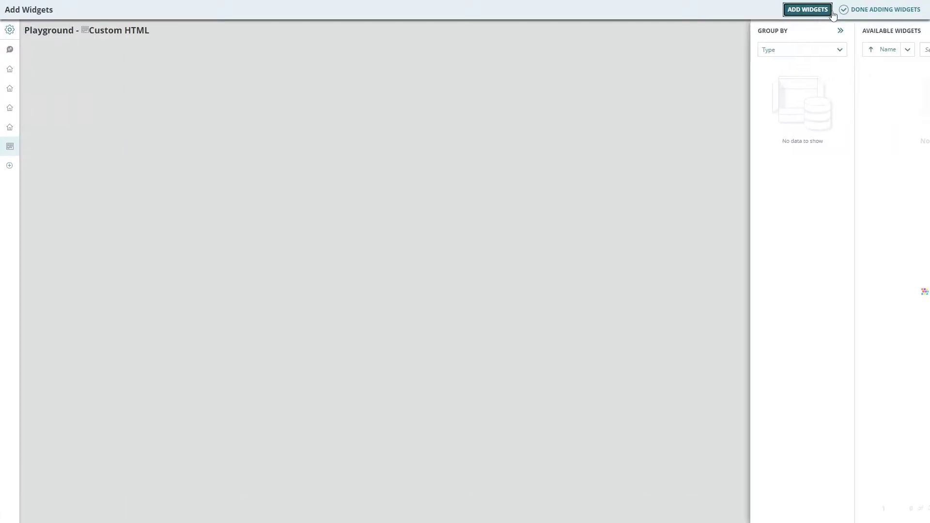
left_click(849, 49)
type("HTML")
key("Return")
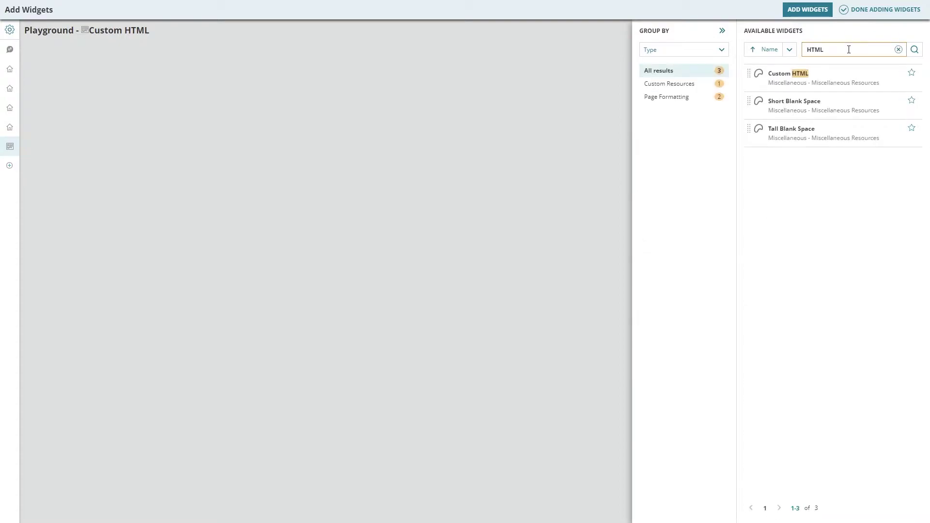
left_click_drag(789, 73, 80, 78)
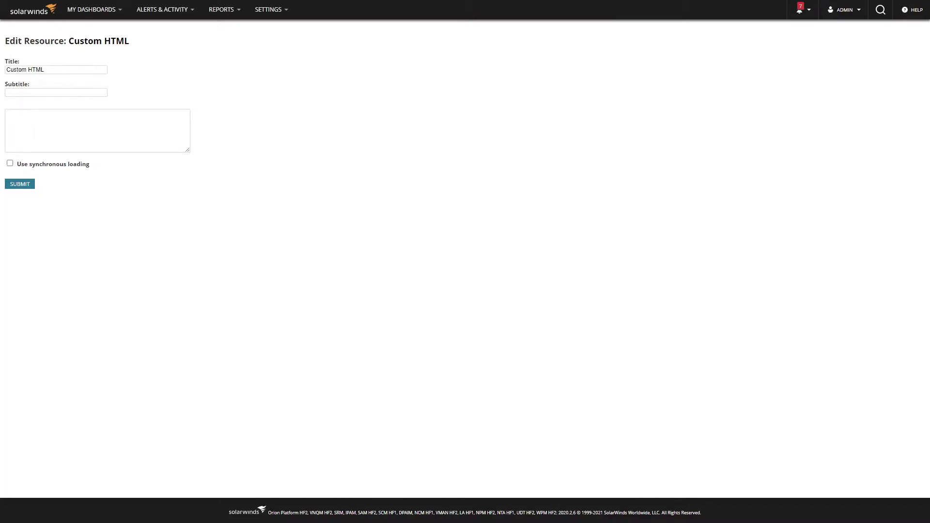
Paste the downloaded timeline code into the widget, retitle it NCM Maintenance, and submit
key("alt+Tab")
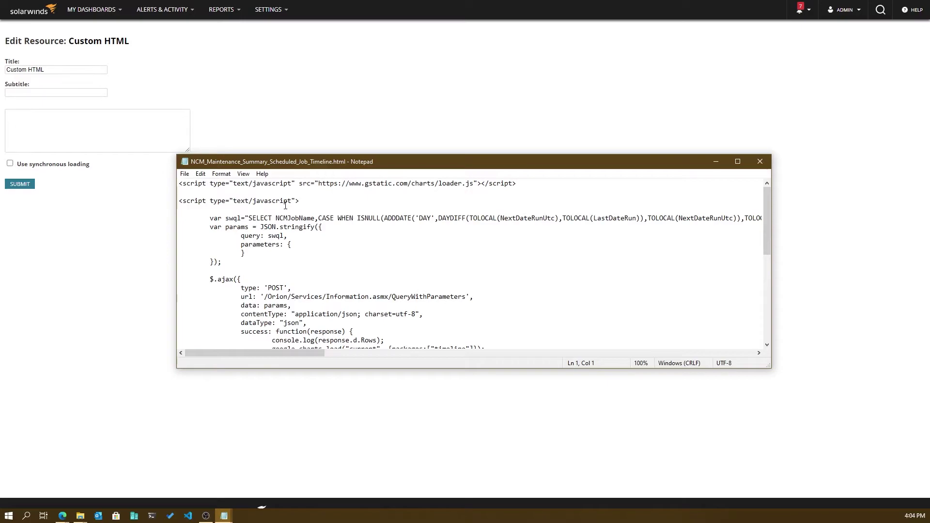
key("ctrl+a")
left_click(39, 125)
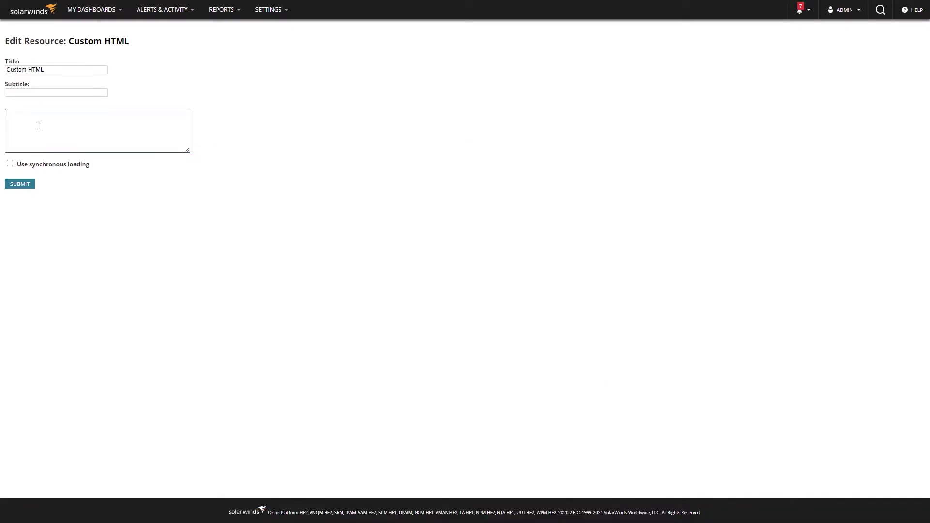
key("ctrl+v")
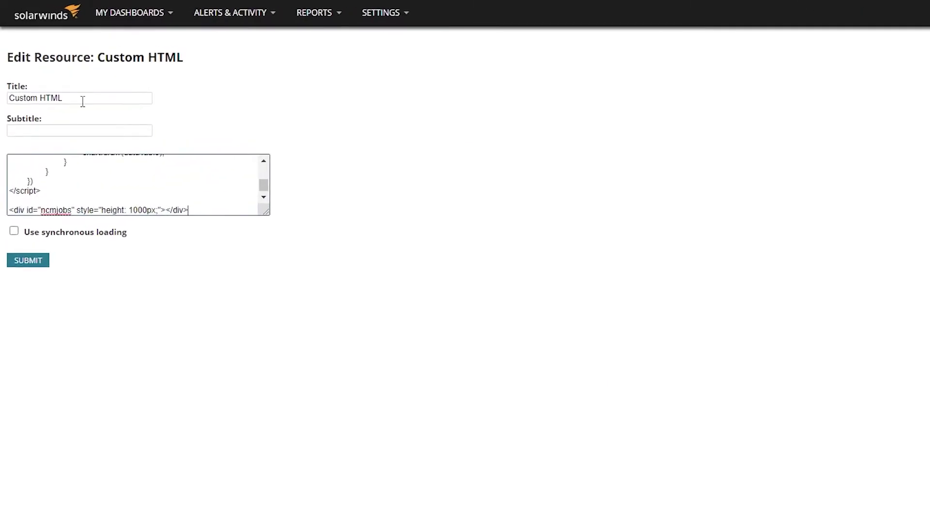
left_click_drag(83, 98, 6, 98)
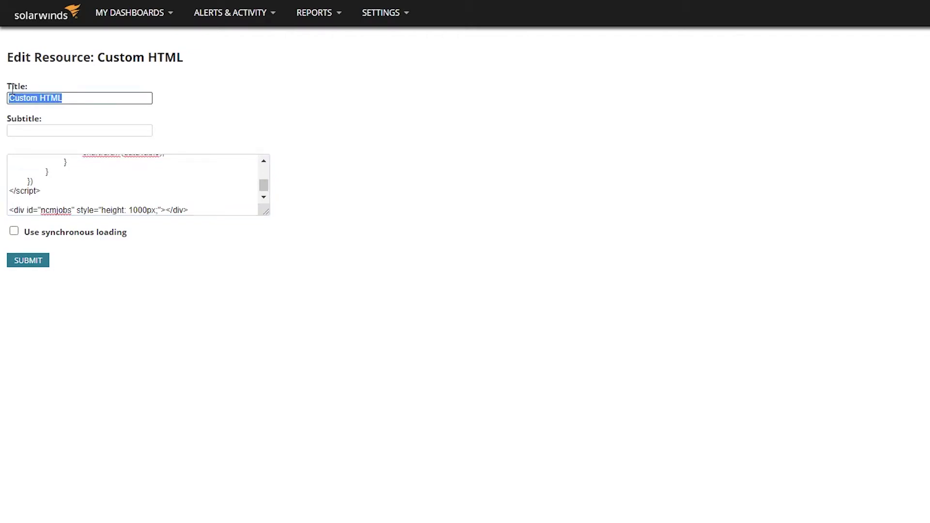
type("NCM Maintenance")
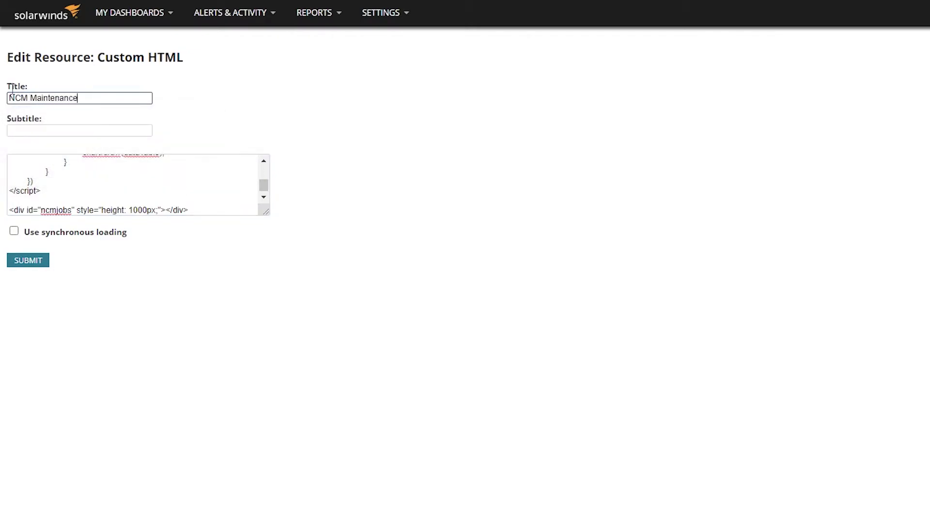
left_click(36, 265)
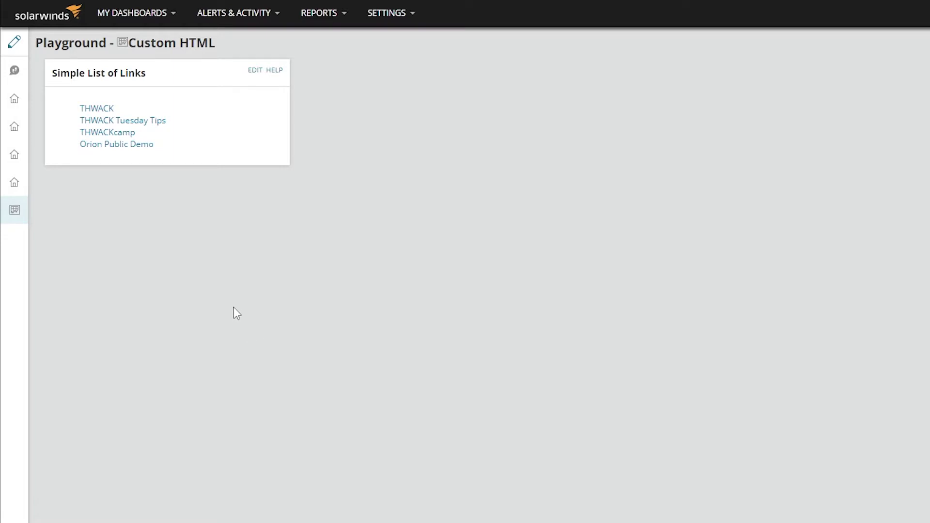
Open the EDIT settings of the Simple List of Links widget
left_click(256, 71)
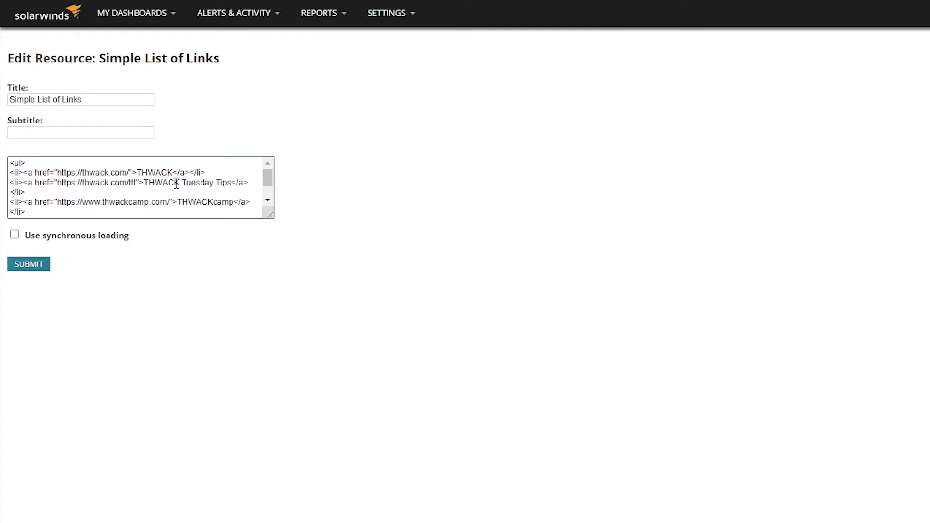
Copy the widget's link list HTML into a new Notepad file
key("ctrl+a")
key("ctrl+c")
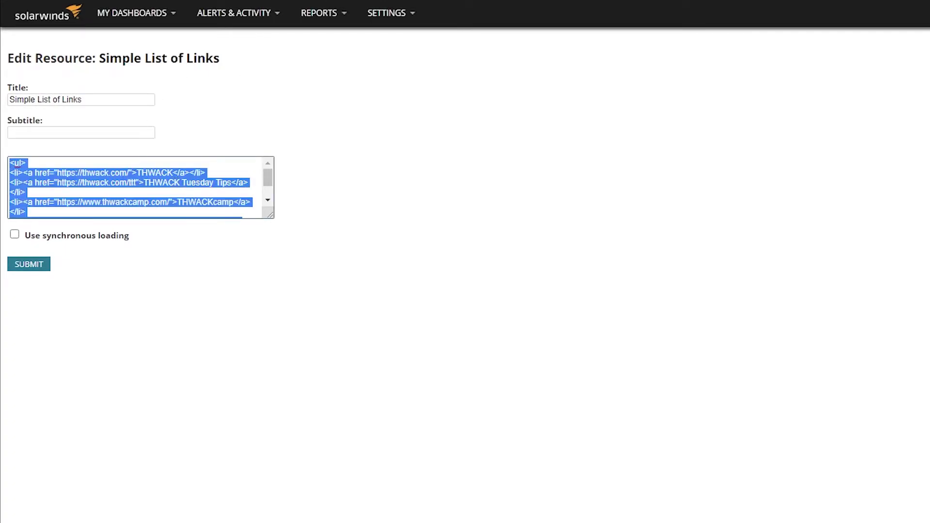
key("alt+Tab")
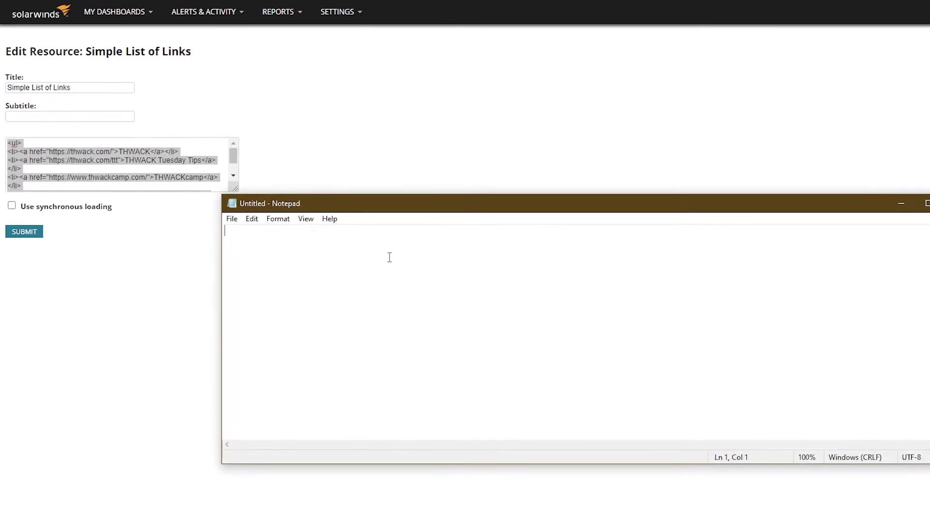
key("ctrl+v")
Save the Notepad file as "SimpleLinks.htm" in the Custom HTML downloads folder
key("ctrl+s")
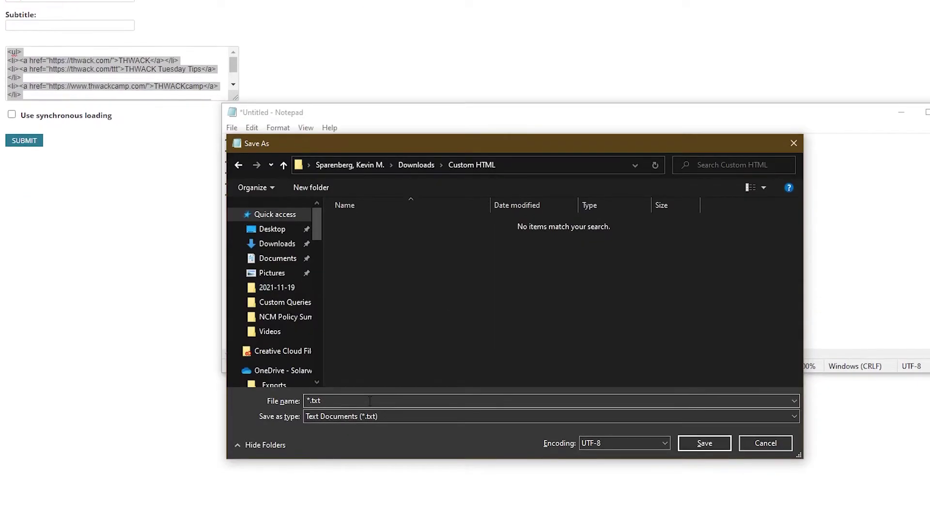
left_click(369, 401)
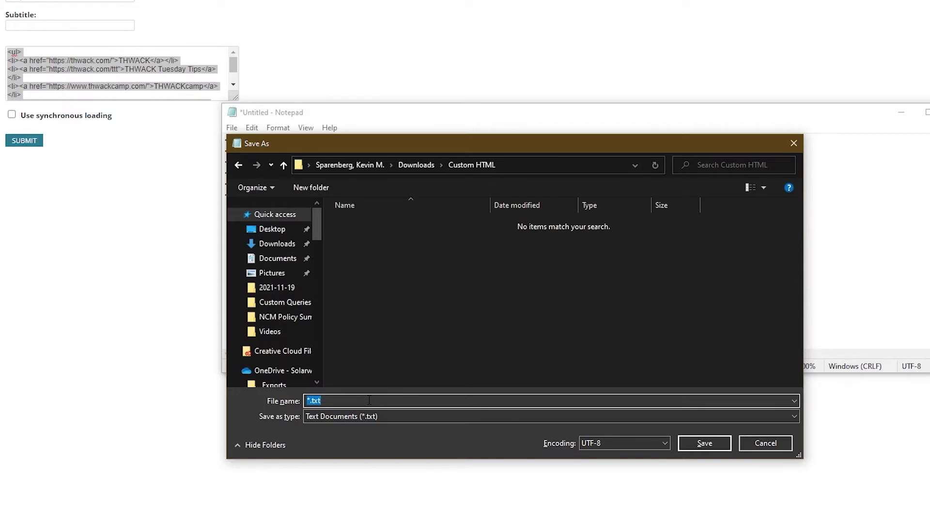
type("SimpleLinks.htm\"")
key("Home")
type("\"")
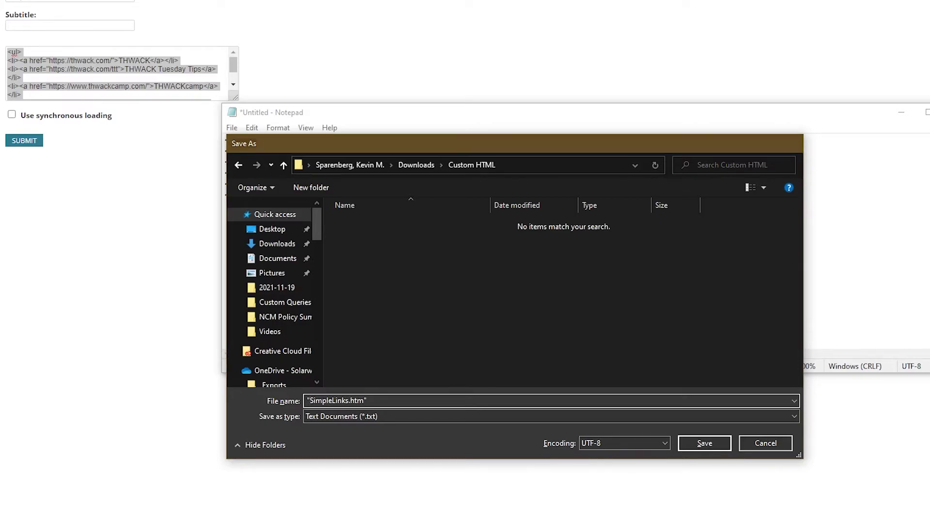
key("Return")
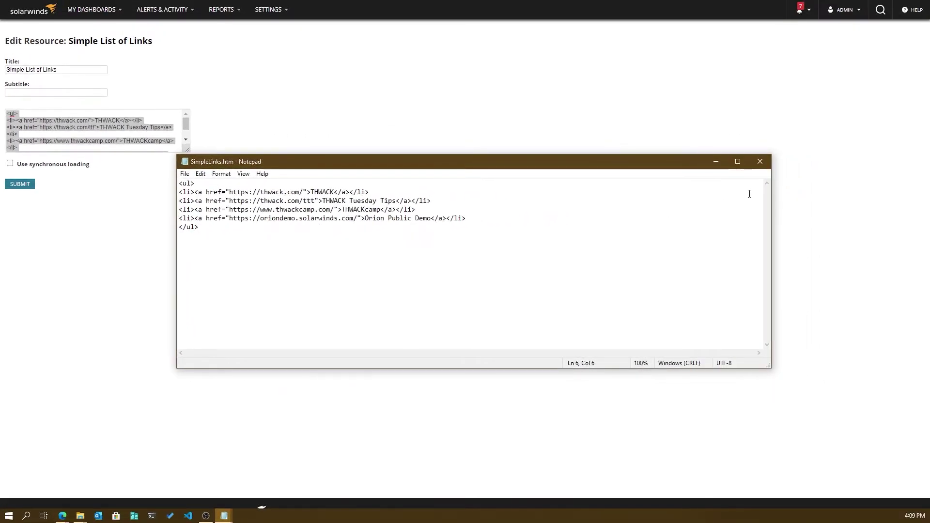
Close Notepad and start a new THWACK Custom HTML share with SimpleLinks.htm attached
left_click(759, 161)
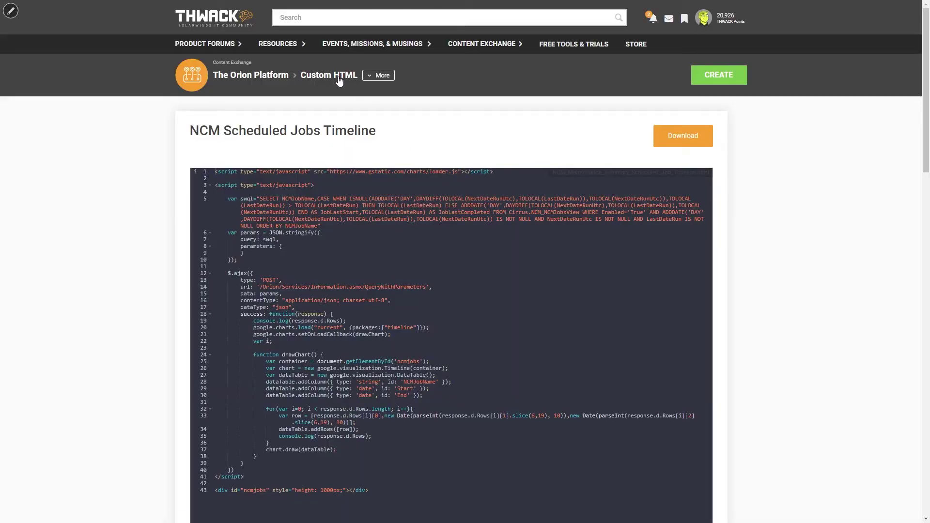
left_click(341, 79)
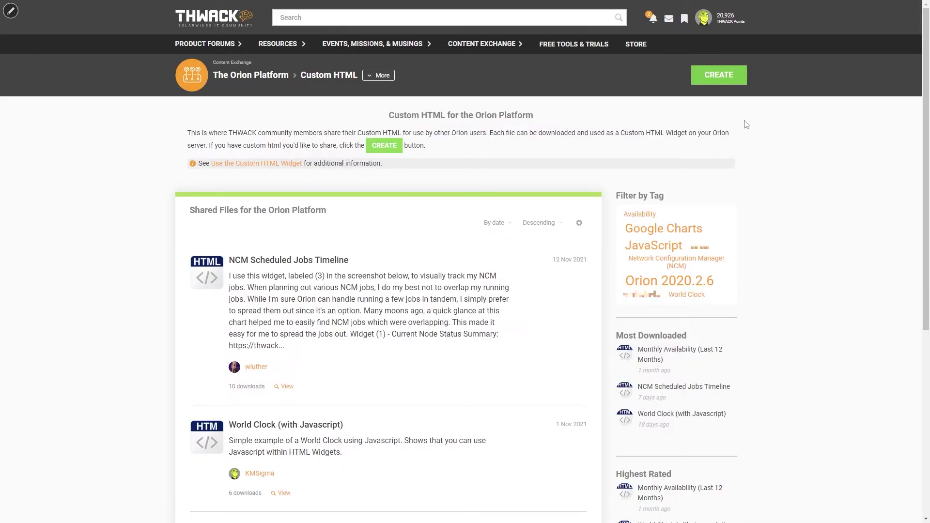
left_click(718, 76)
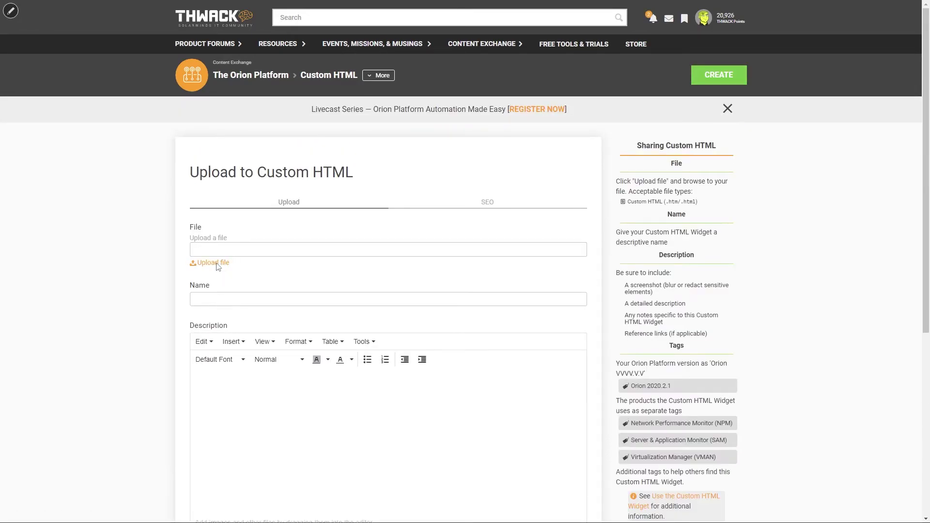
left_click(213, 263)
left_click(121, 81)
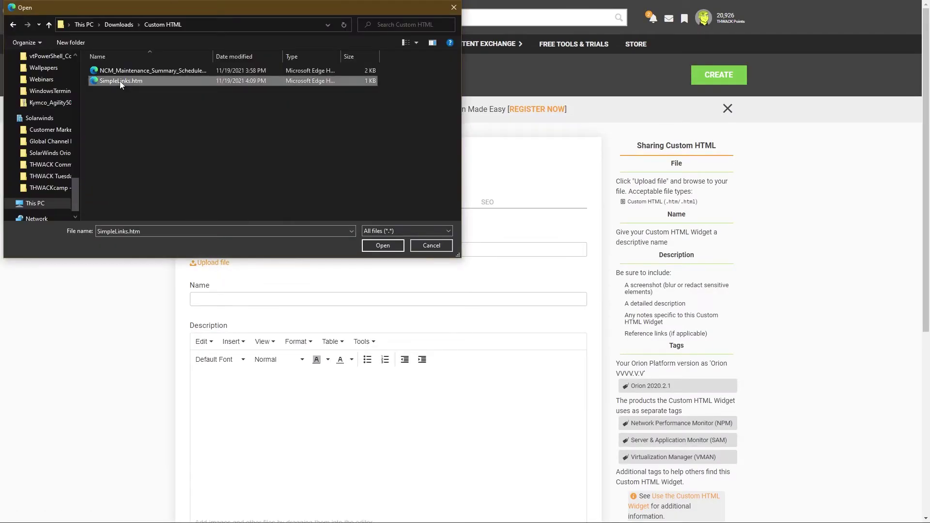
left_click(377, 246)
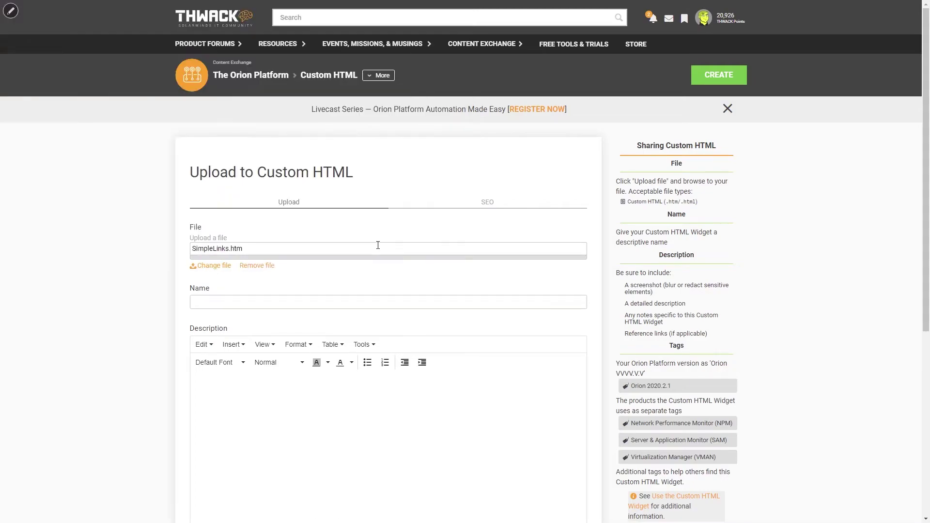
Name the share Simple Link List and write a description with the widget screenshot
left_click(228, 411)
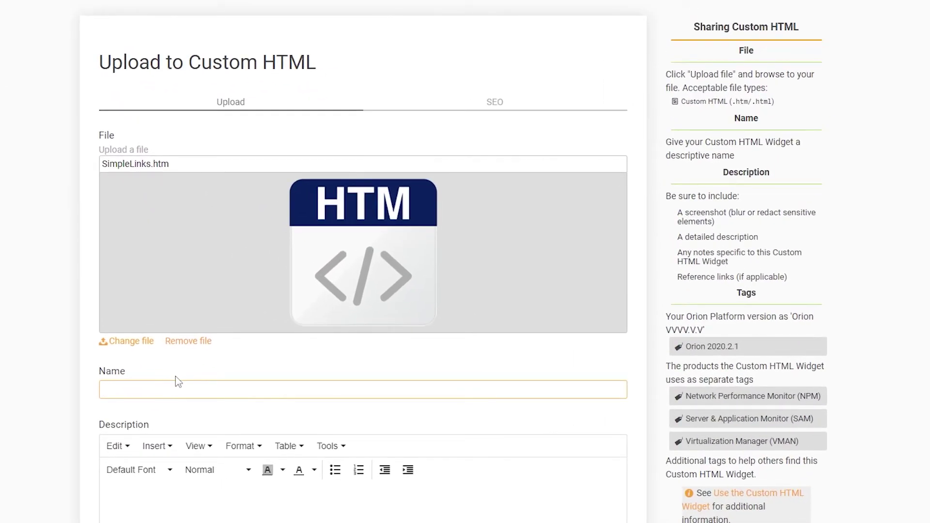
type("Simple Link L")
scroll(269, 347, "down", 4)
left_click(183, 285)
type("Example of a si")
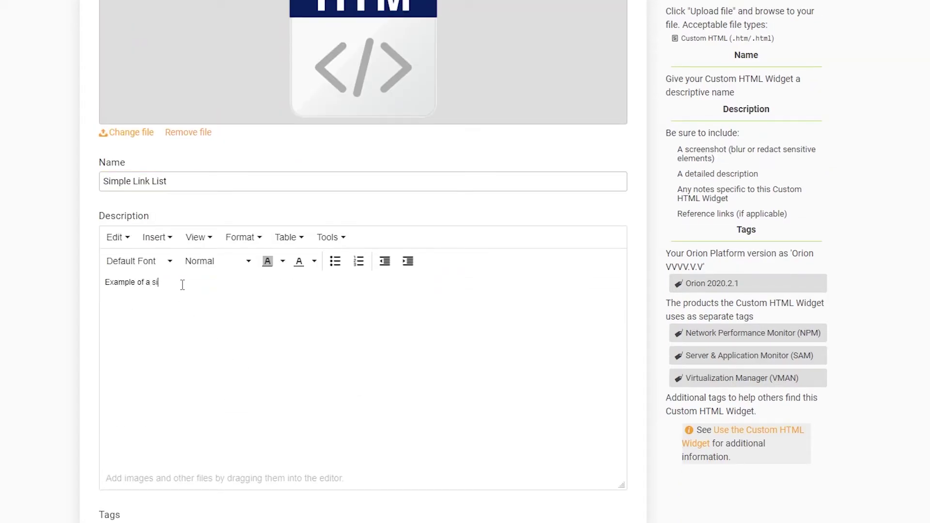
type("mple list of links.")
key("ctrl+v")
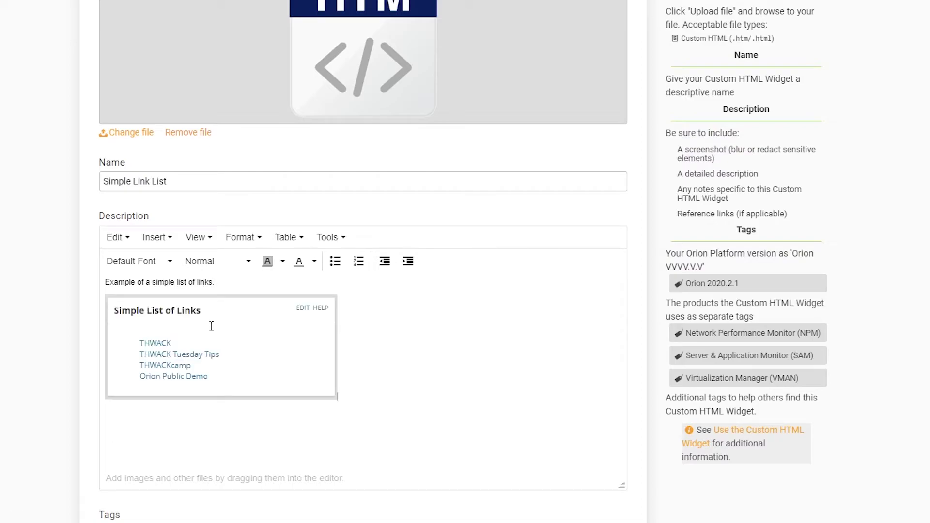
type("Easily edit to build links for yourself.")
Tag the share Orion 2020.2.6 and Custom Links, then post it
scroll(50, 332, "down", 4)
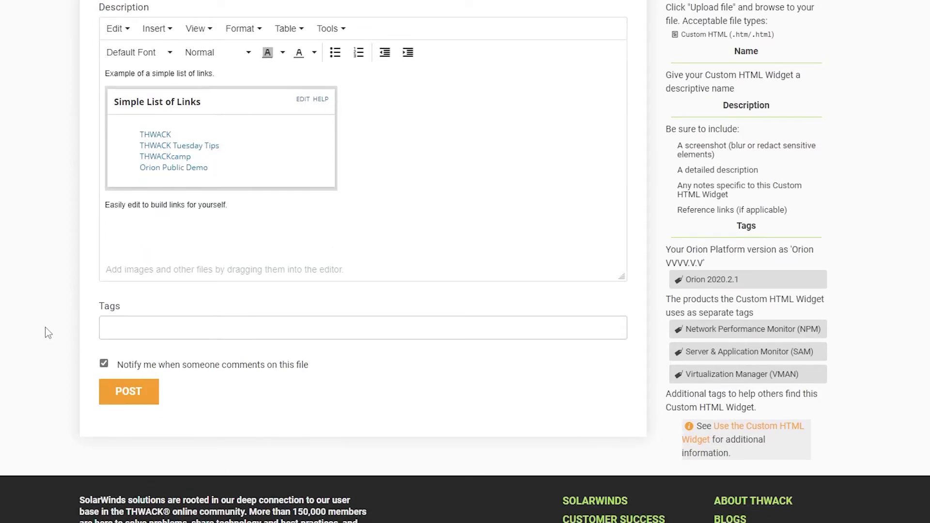
left_click(160, 327)
type("Orion")
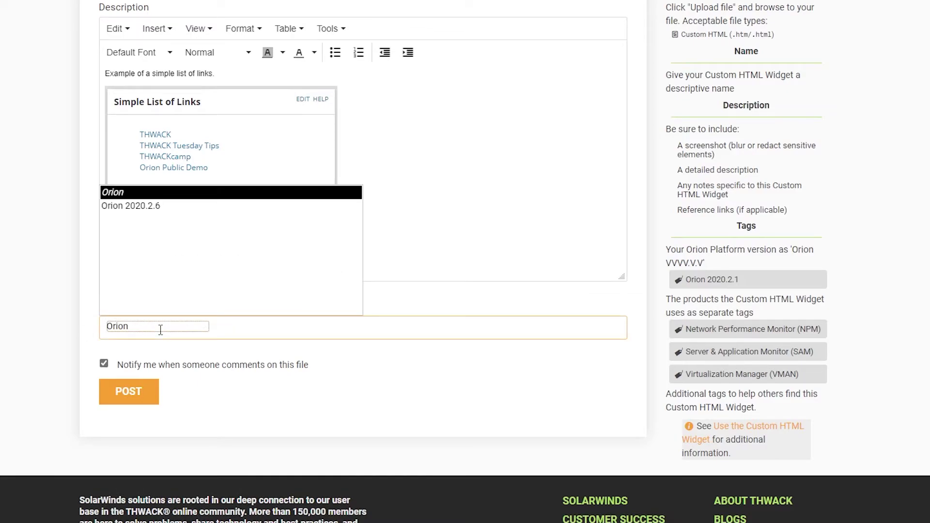
key("Down")
key("Return")
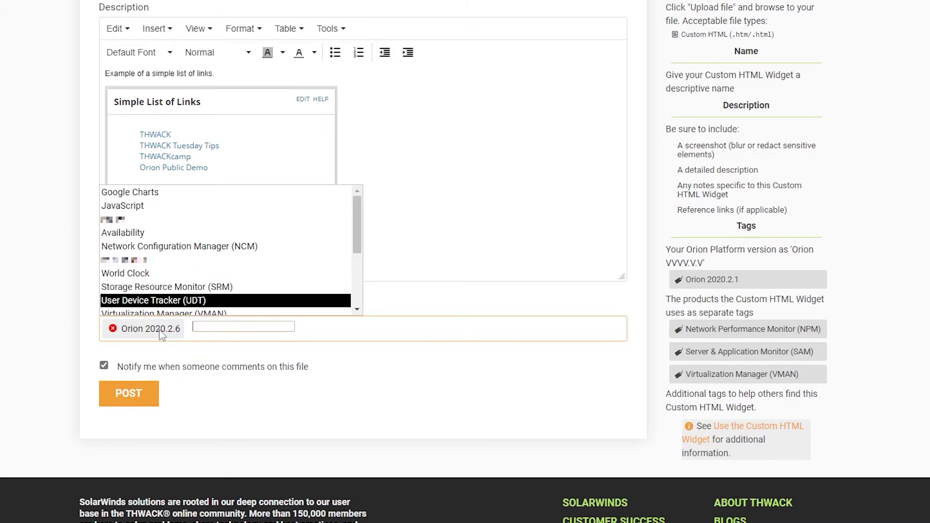
type("Custom Links")
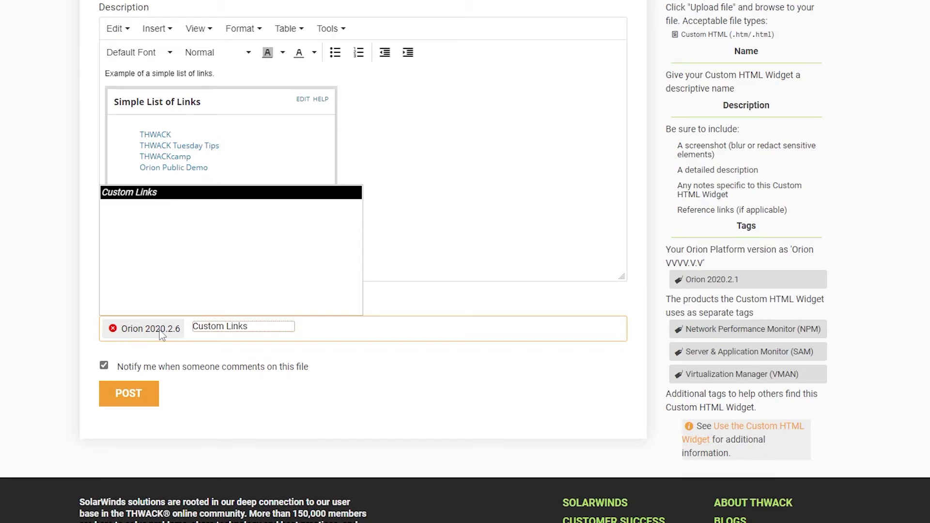
key("Return")
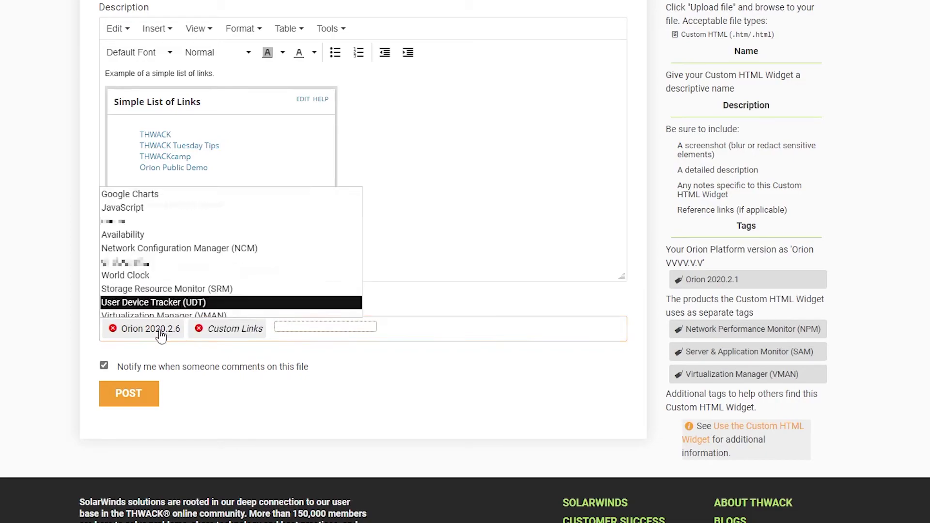
left_click(130, 395)
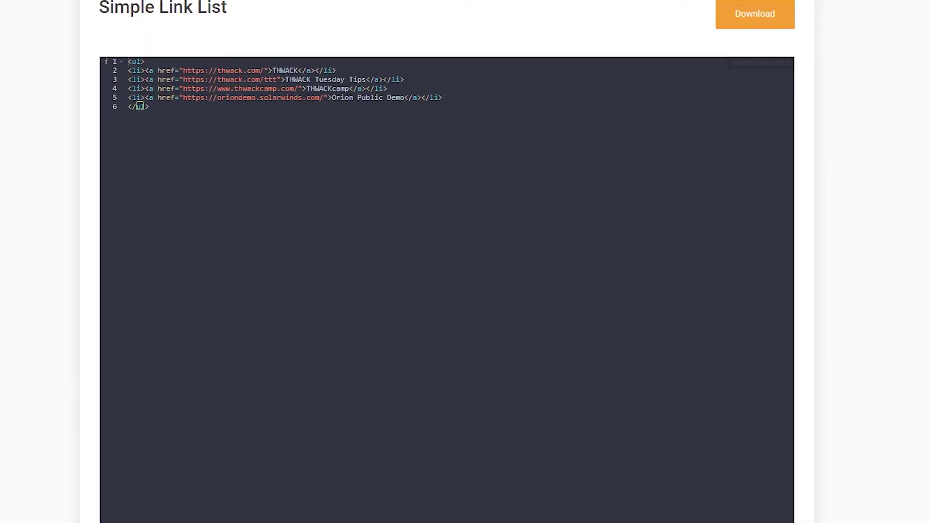